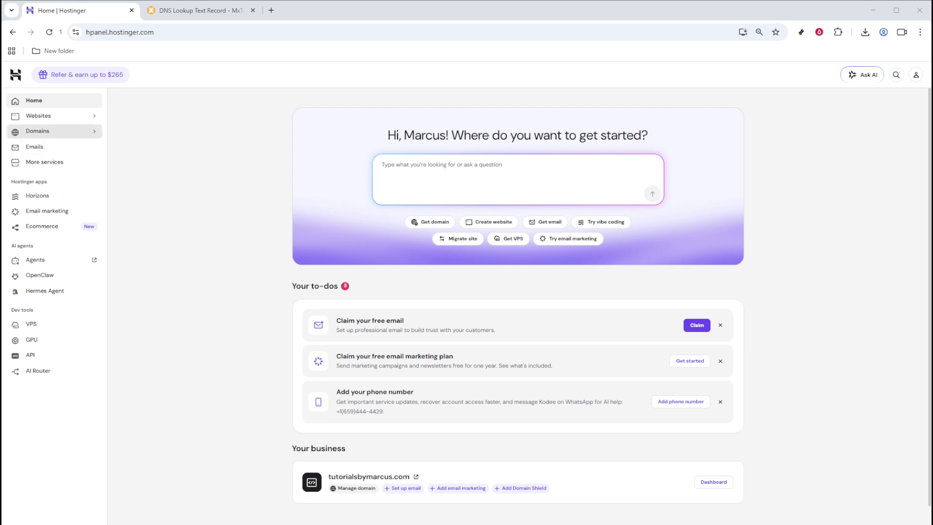
Step: Open the DNS / Nameservers settings for the domain tutorialsbymarcus.com from the domain portfolio
click(45, 131)
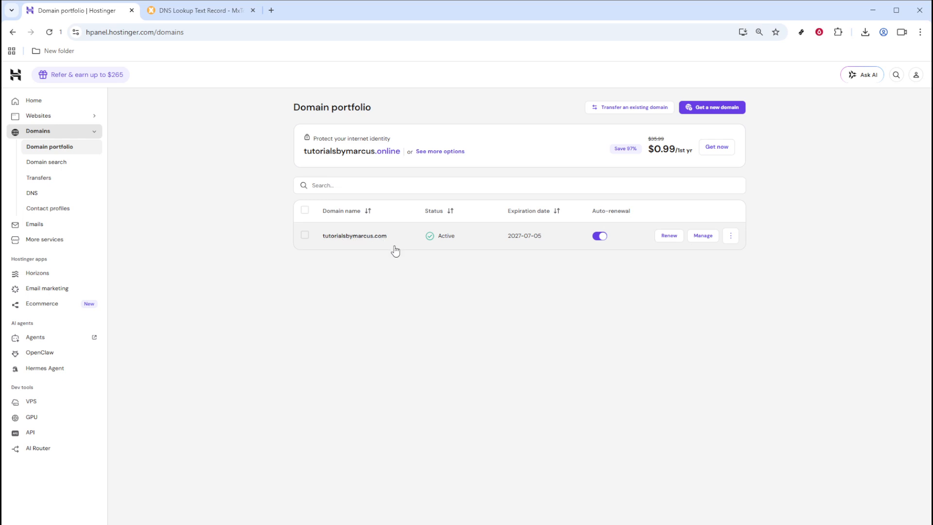
click(701, 237)
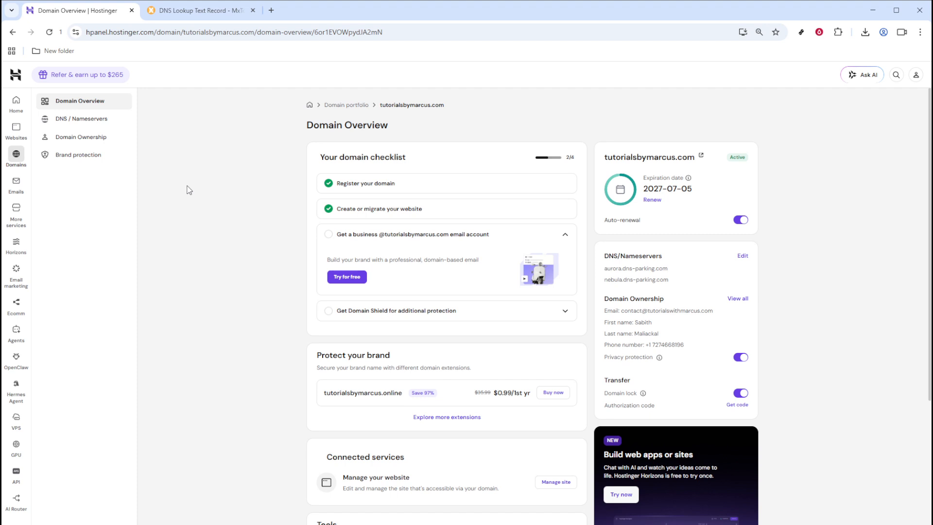
click(71, 124)
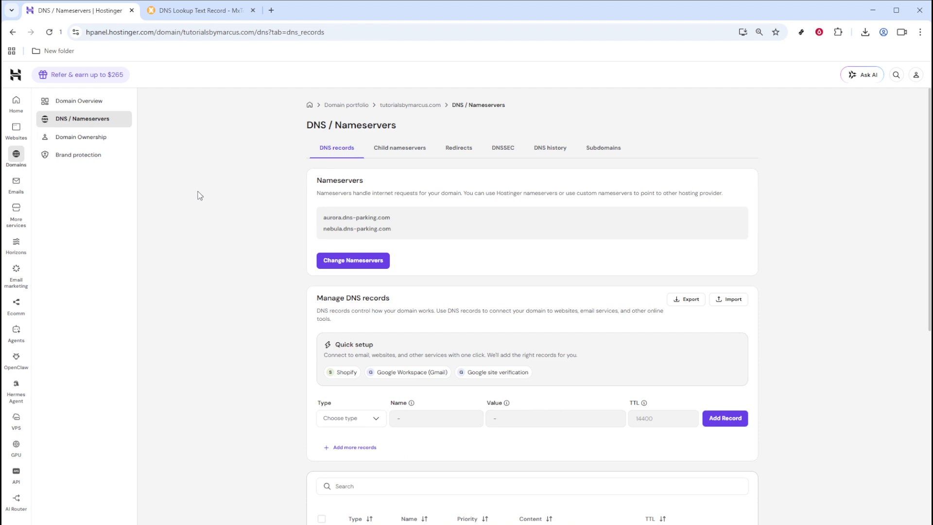
Step: Start a new DNS record of type TXT and set its name to @
scroll(202, 199, down, 3)
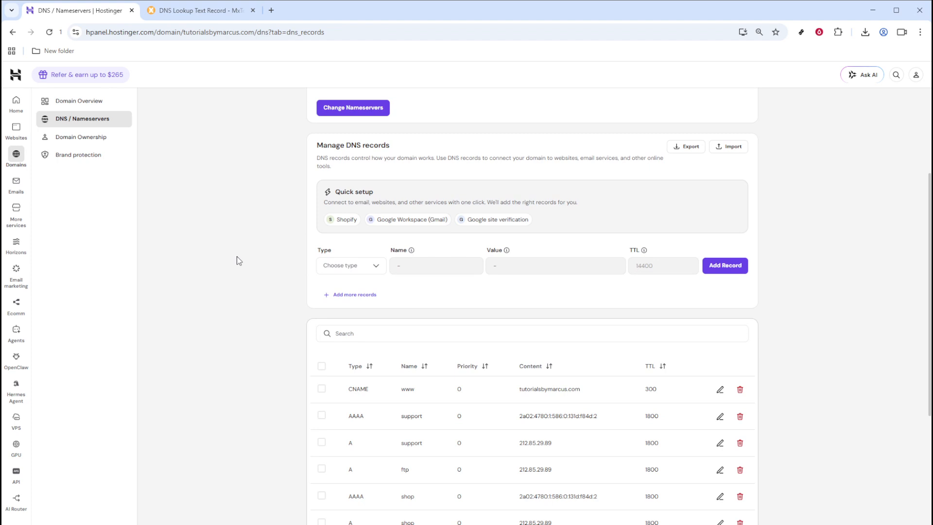
click(345, 267)
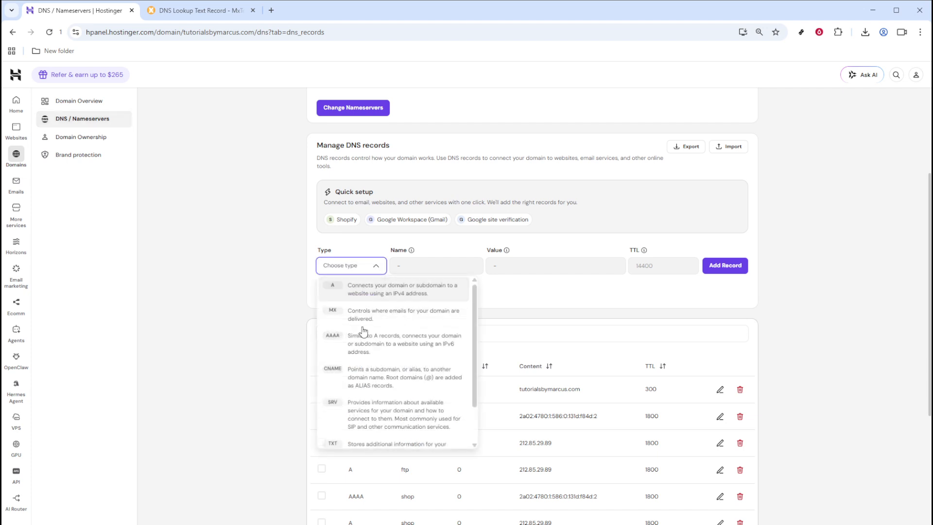
scroll(368, 346, down, 1)
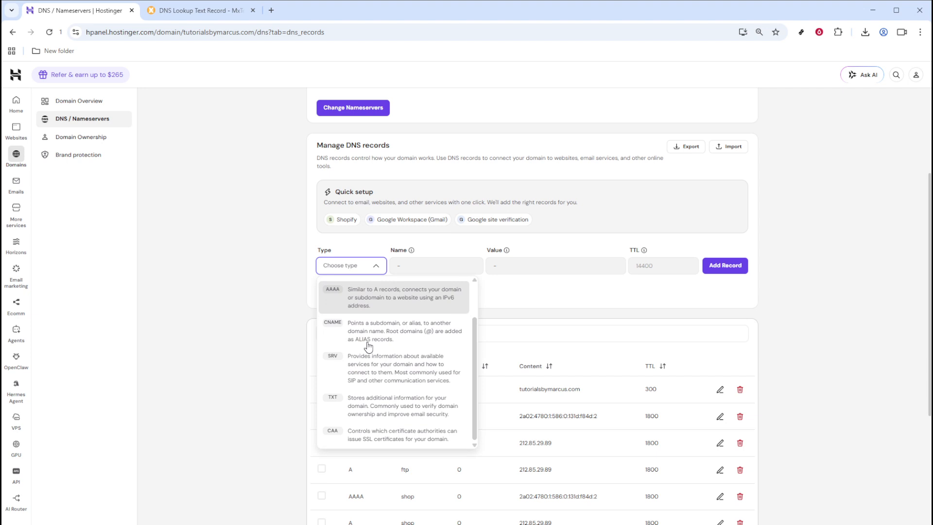
click(359, 410)
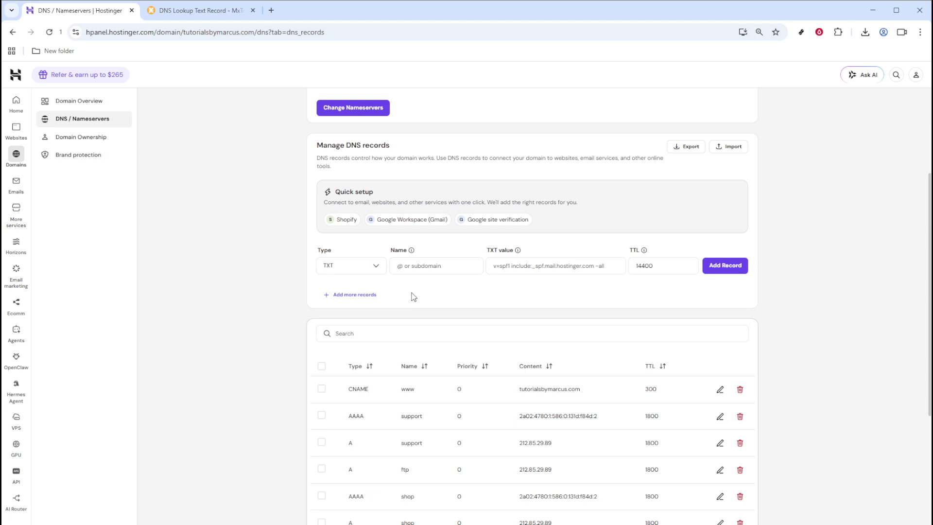
click(426, 266)
text(@)
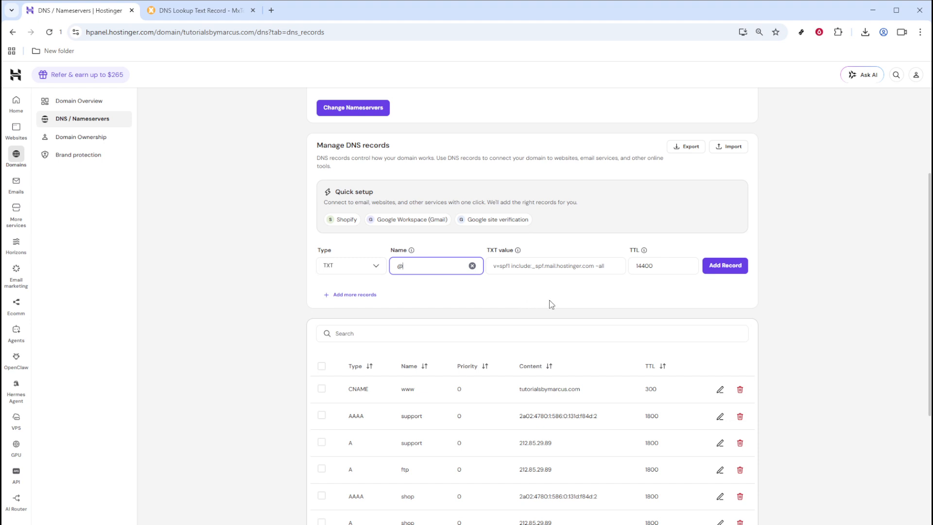
click(540, 292)
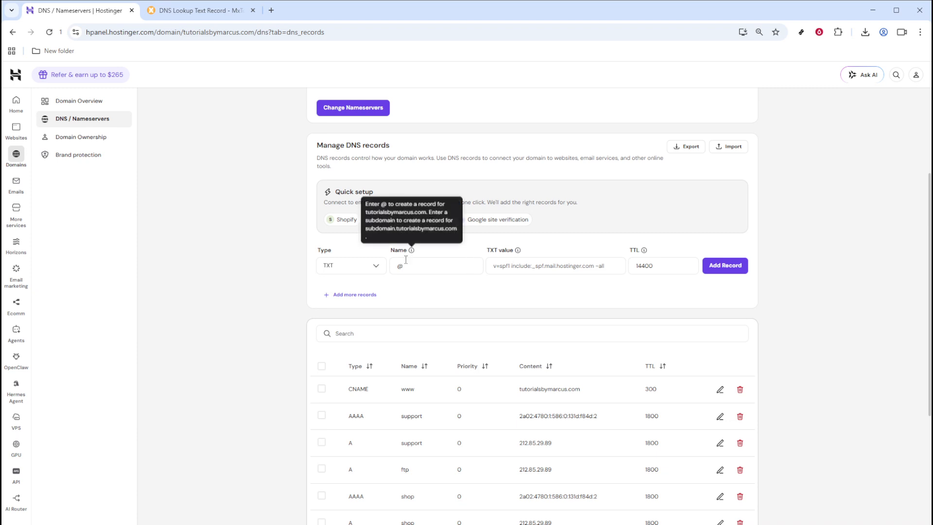
Step: Copy the Google Workspace SPF value v=spf1 include:_spf.google.com ~all from the quick setup preview and close it
click(513, 271)
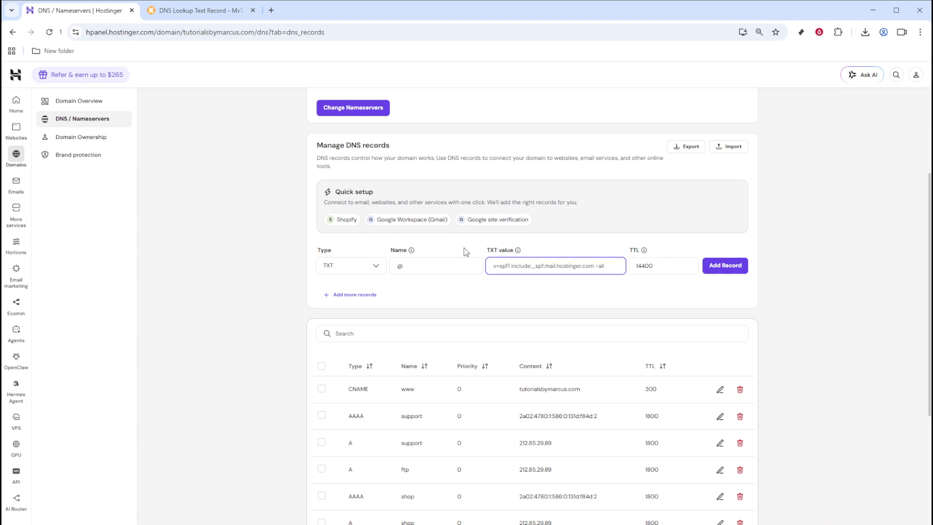
click(435, 219)
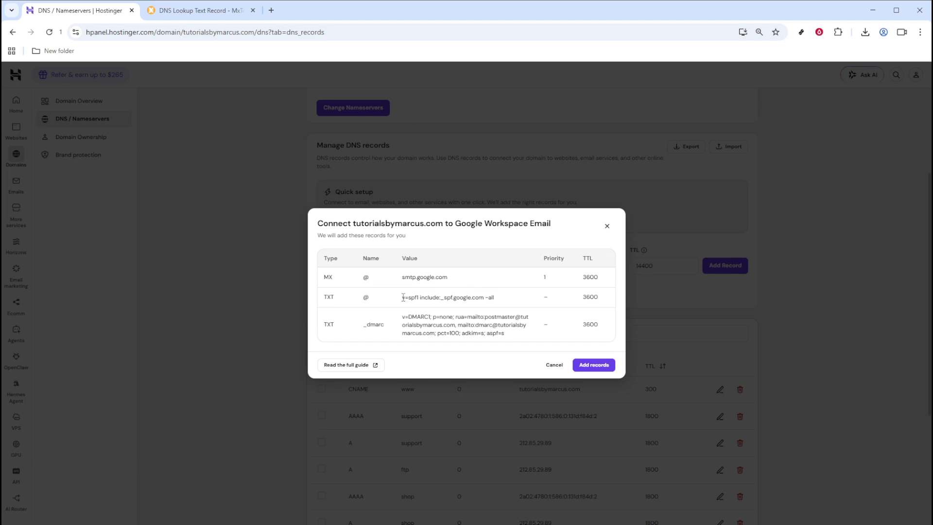
double_click(329, 297)
click(411, 298)
drag(401, 299, 501, 306)
key(ctrl+c)
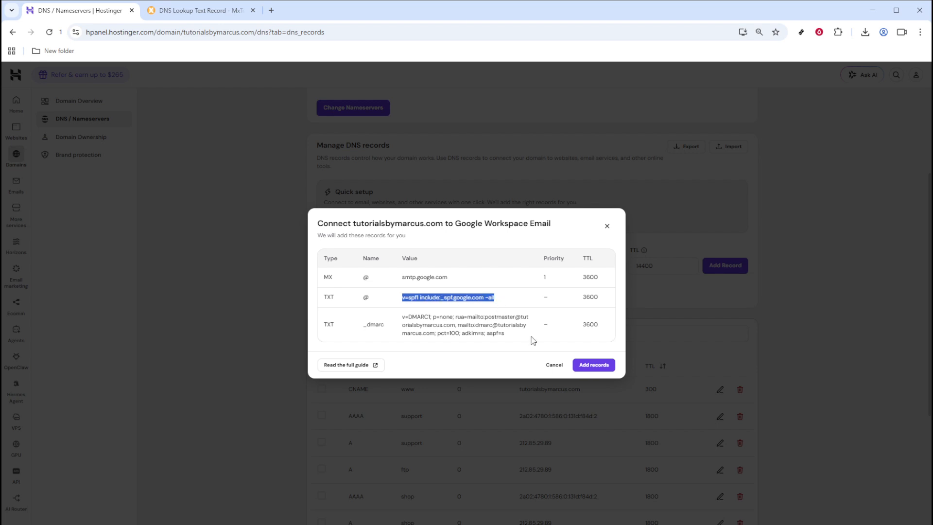
click(559, 369)
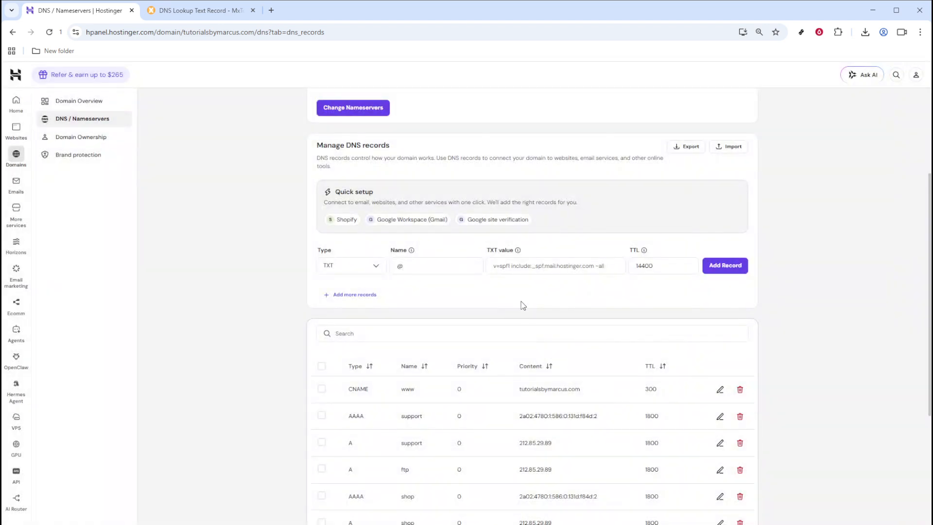
Step: Paste v=spf1 include:_spf.google.com ~all as the TXT value and add the record
click(525, 271)
key(ctrl+v)
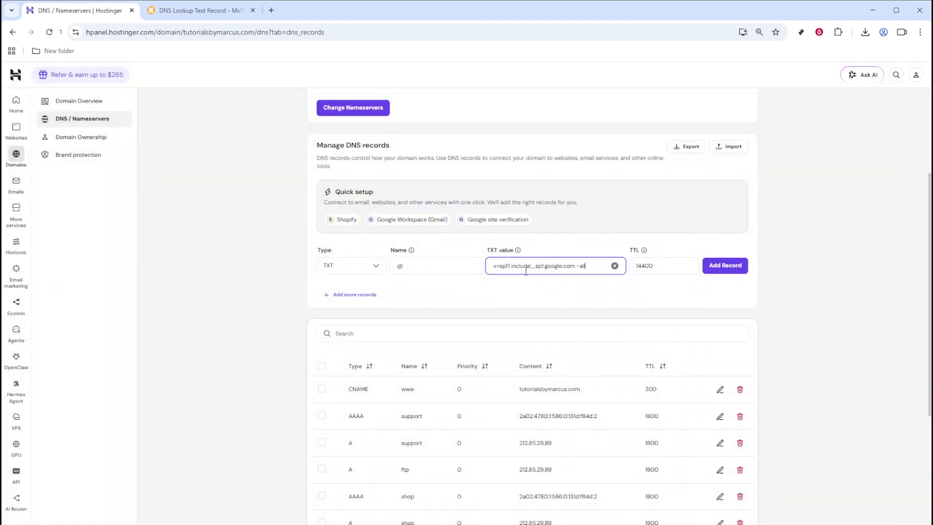
click(564, 295)
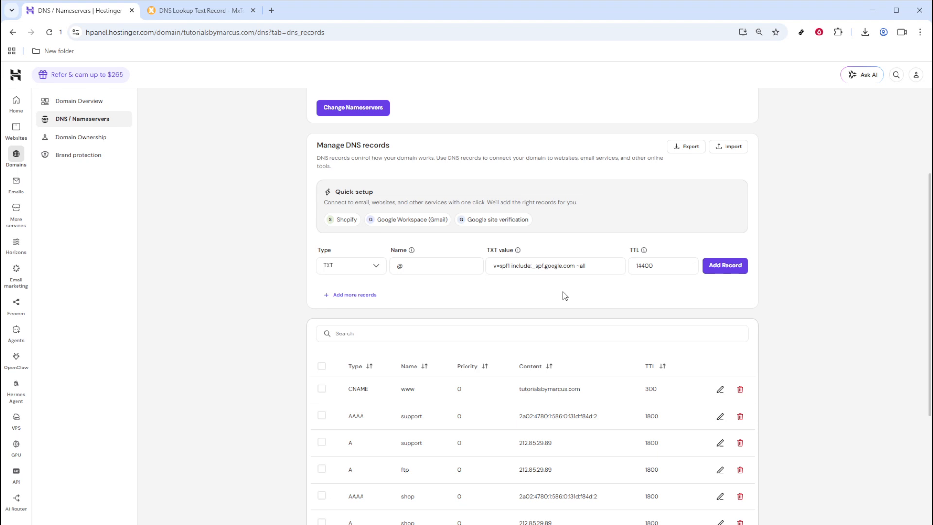
click(633, 260)
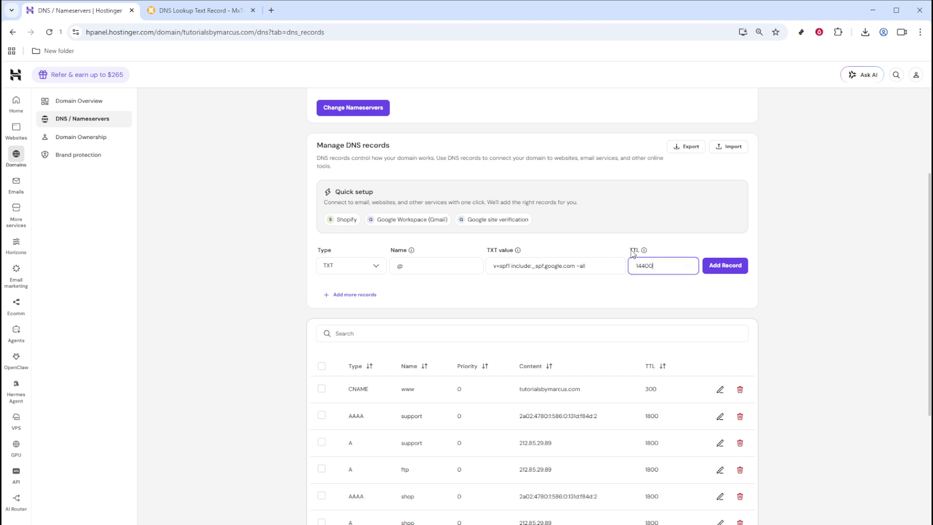
double_click(655, 268)
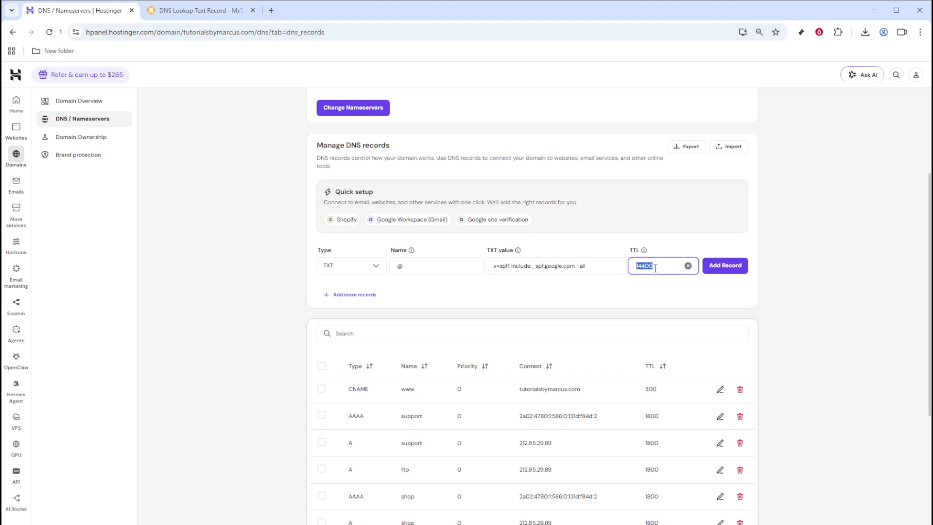
click(664, 297)
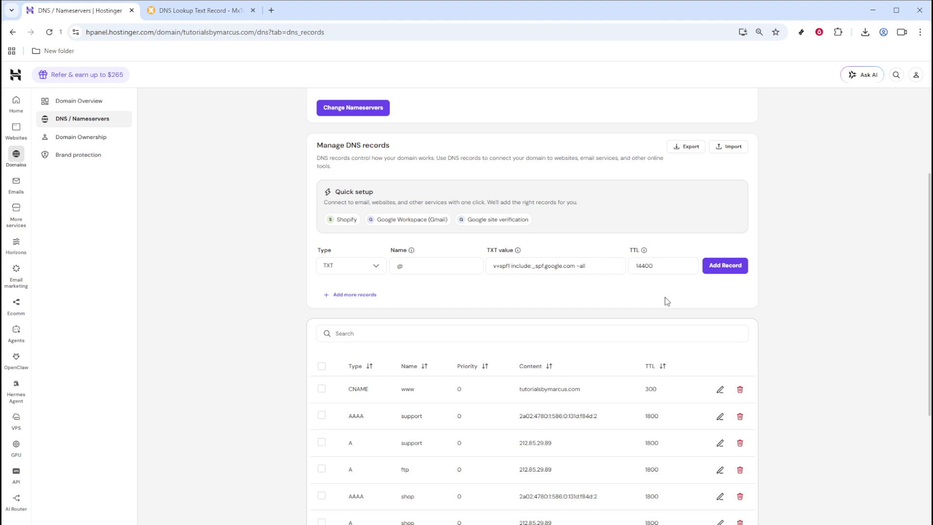
click(723, 265)
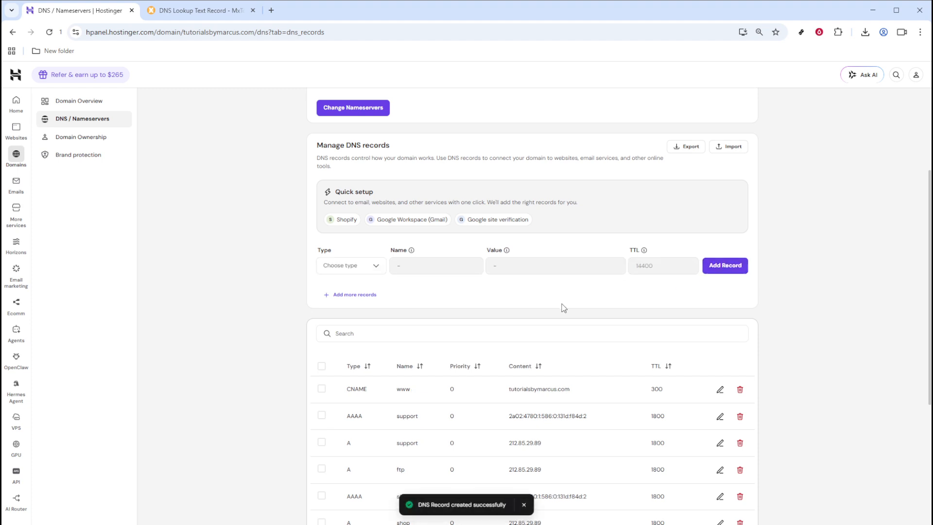
Step: Review the new TXT record's content in the DNS records list
scroll(561, 310, down, 4)
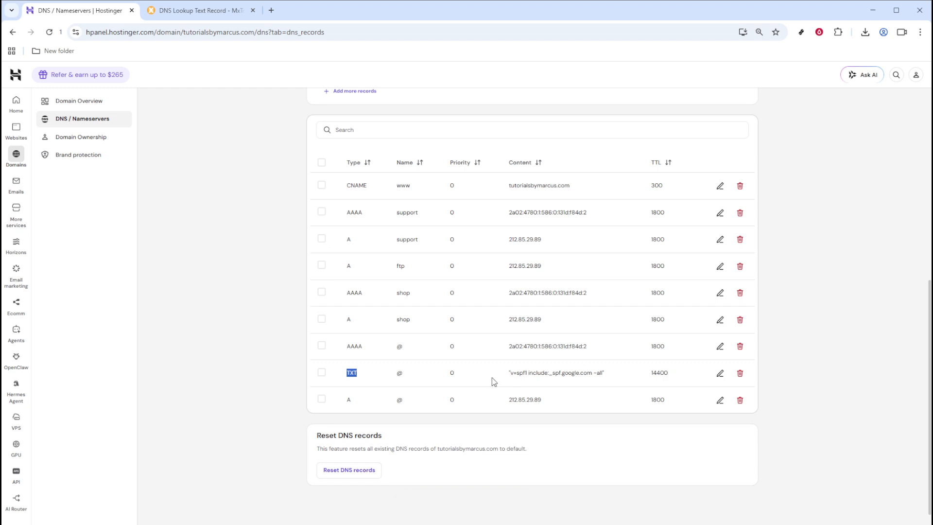
click(511, 373)
drag(512, 372, 610, 374)
click(798, 348)
Step: Switch to the MxToolbox tab and run a TXT lookup for rapidtags.io
click(190, 11)
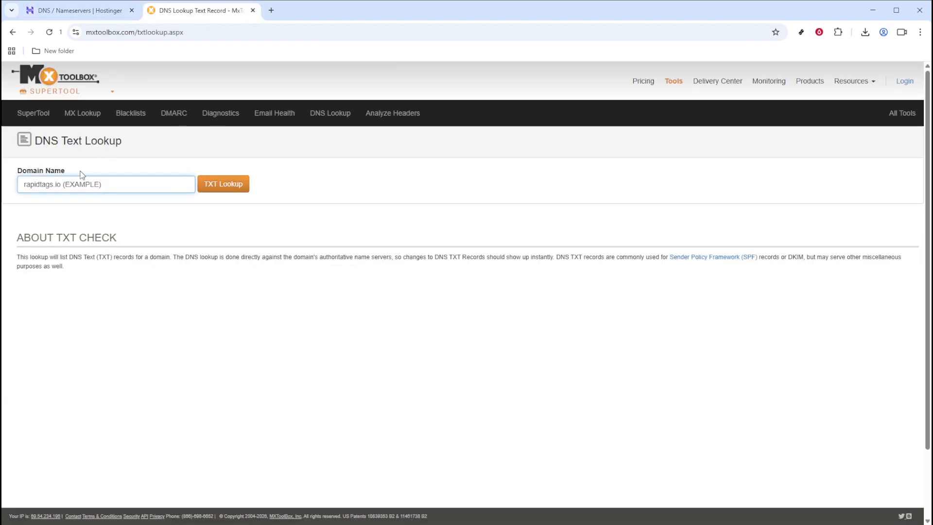
drag(21, 185, 65, 184)
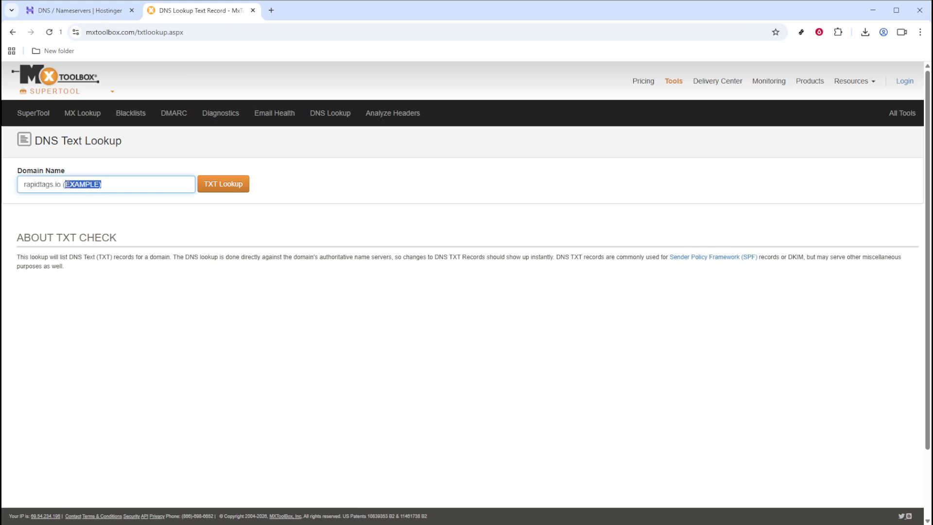
click(132, 182)
key(BackSpace)
key(BackSpace)
key(BackSpace)
key(BackSpace)
key(BackSpace)
key(BackSpace)
key(BackSpace)
key(BackSpace)
key(BackSpace)
click(217, 191)
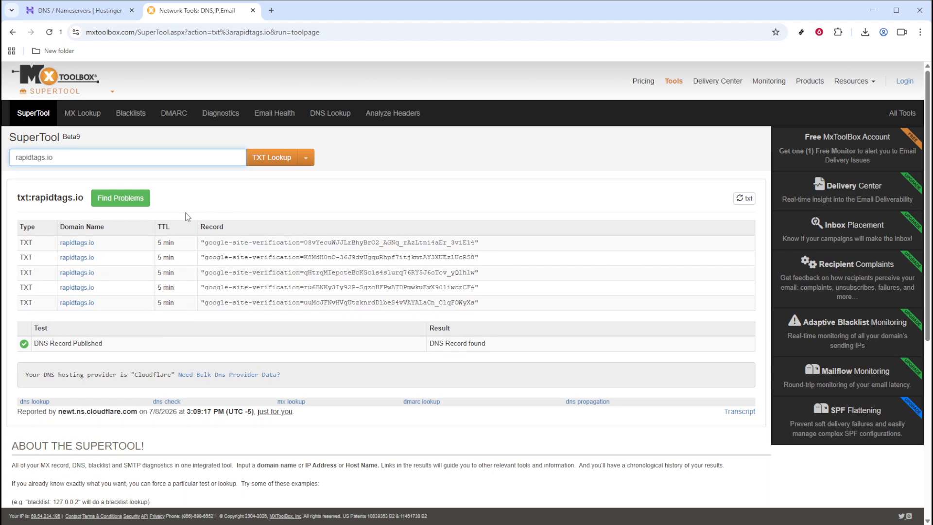
Step: Review the TXT lookup results and close the MxToolbox tab
drag(25, 240, 151, 307)
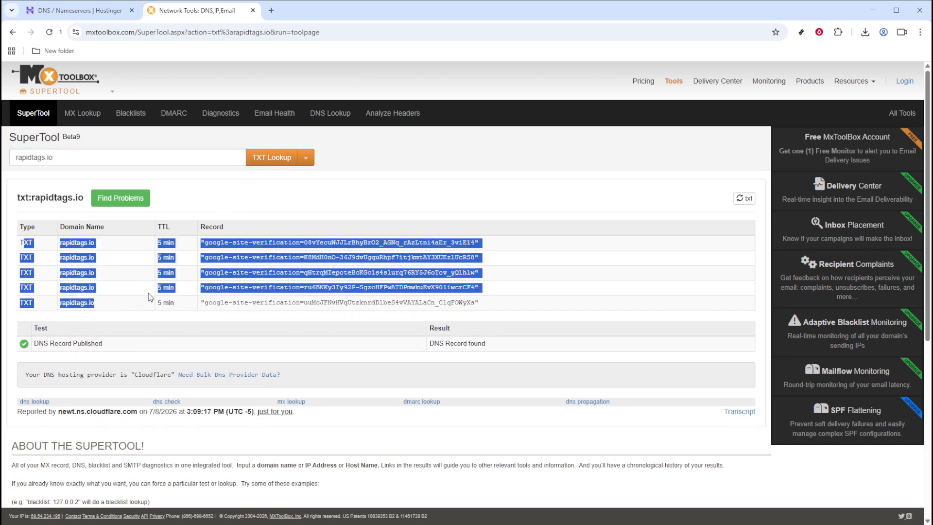
click(231, 199)
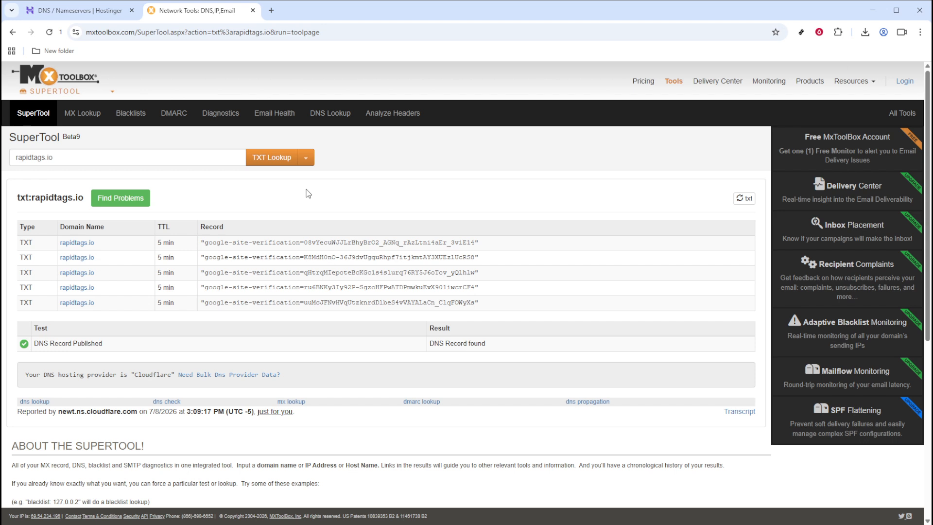
click(253, 10)
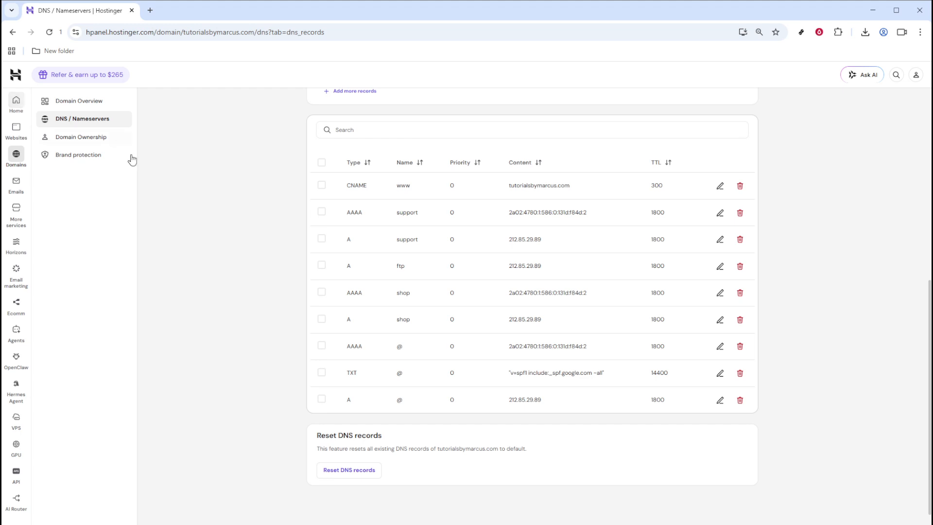
scroll(184, 209, up, 5)
scroll(185, 210, up, 2)
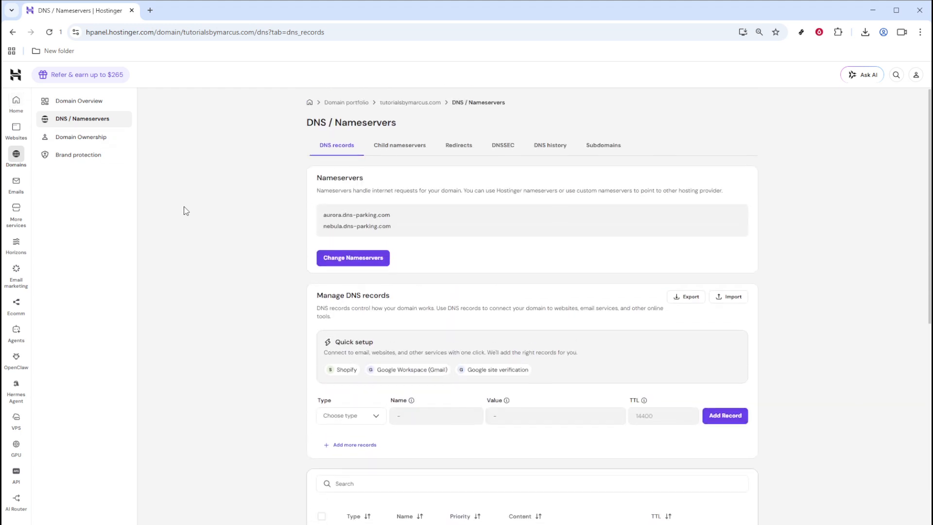